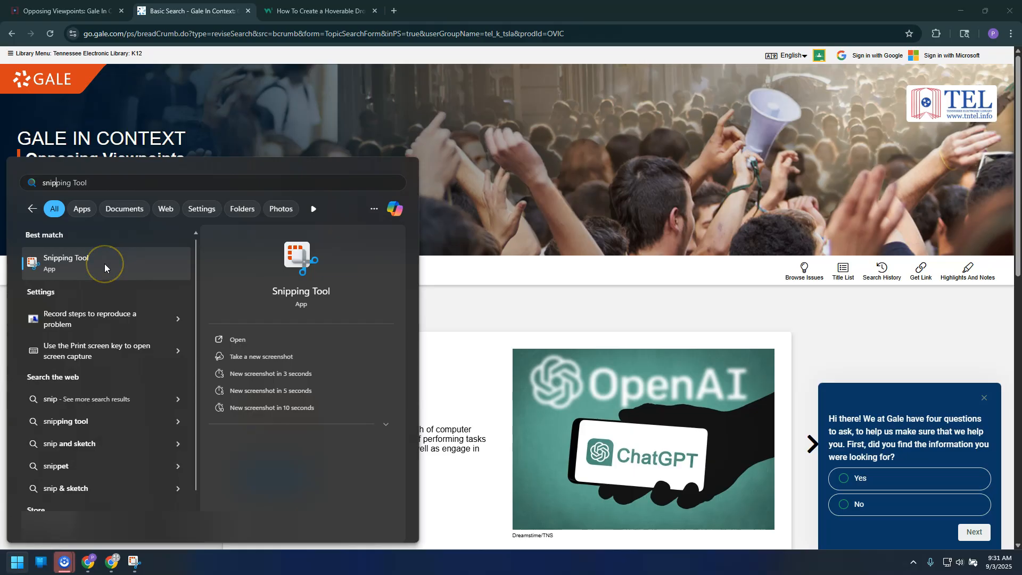
Open Snipping Tool and capture a rectangular snip of the OpenAI/ChatGPT picture on the Gale Opposing Viewpoints page.
{"action": "left_click", "coordinate": [105, 264]}
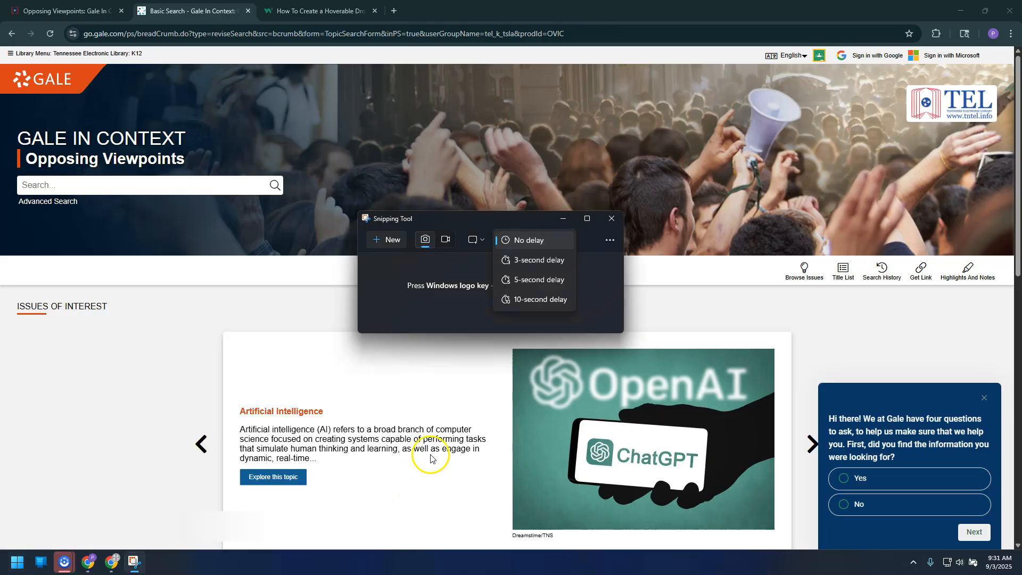
{"action": "left_click", "coordinate": [387, 240]}
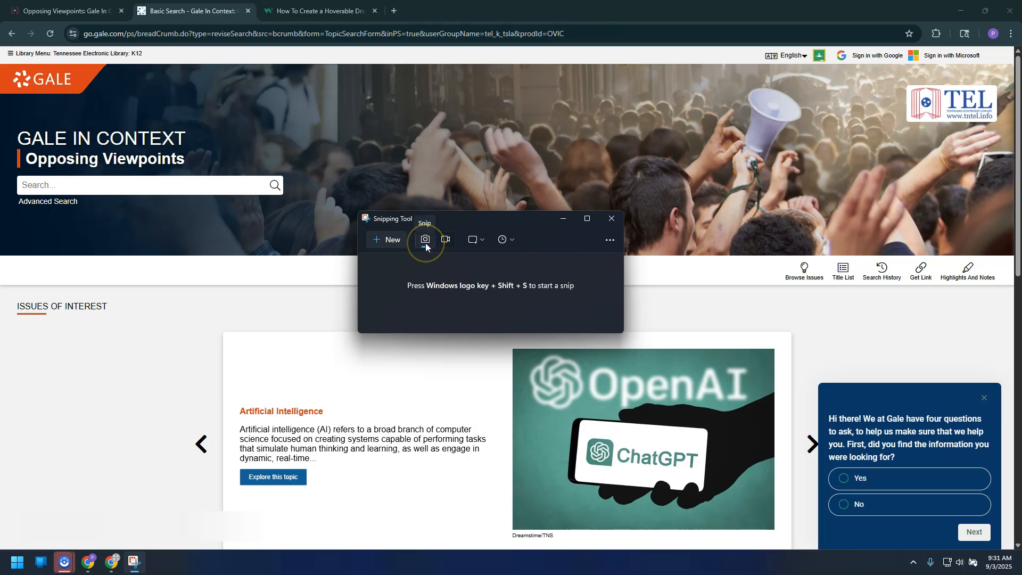
{"action": "left_click", "coordinate": [448, 243]}
{"action": "left_click", "coordinate": [425, 240]}
{"action": "left_click", "coordinate": [387, 239]}
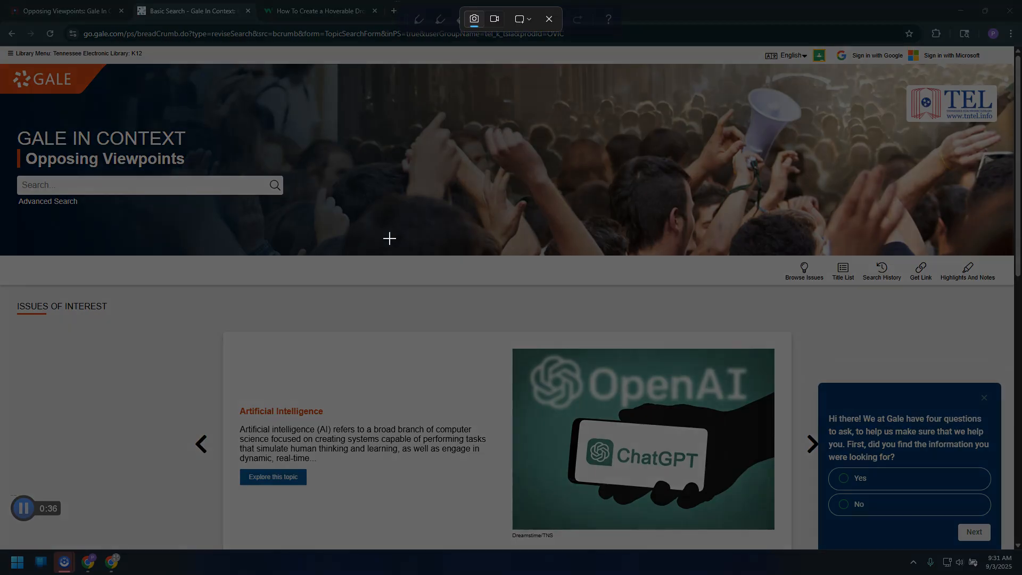
{"action": "left_click_drag", "start_coordinate": [513, 348], "coordinate": [774, 527]}
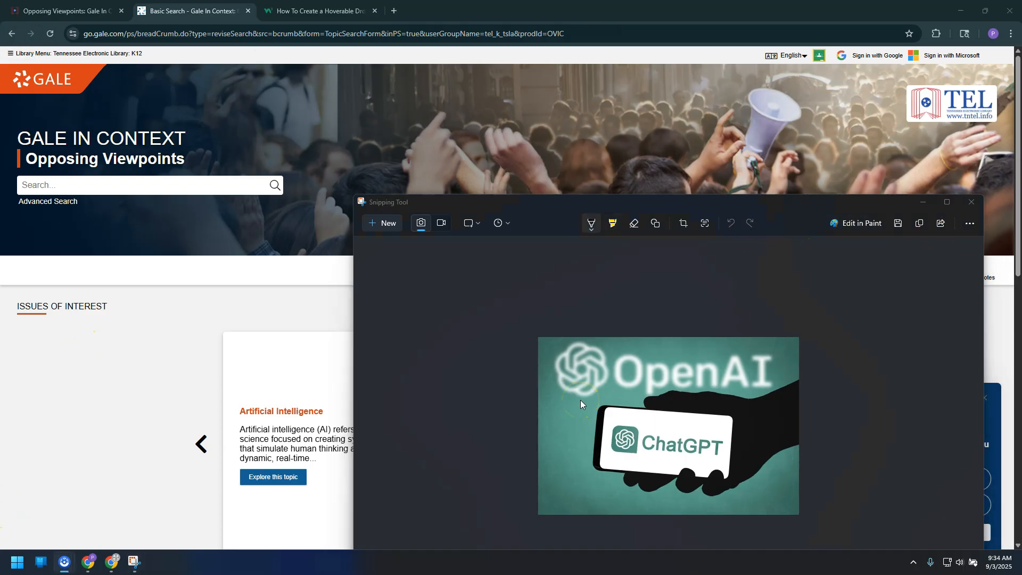
Set the pen colour to red and its stroke size to 18.
{"action": "left_click", "coordinate": [591, 223]}
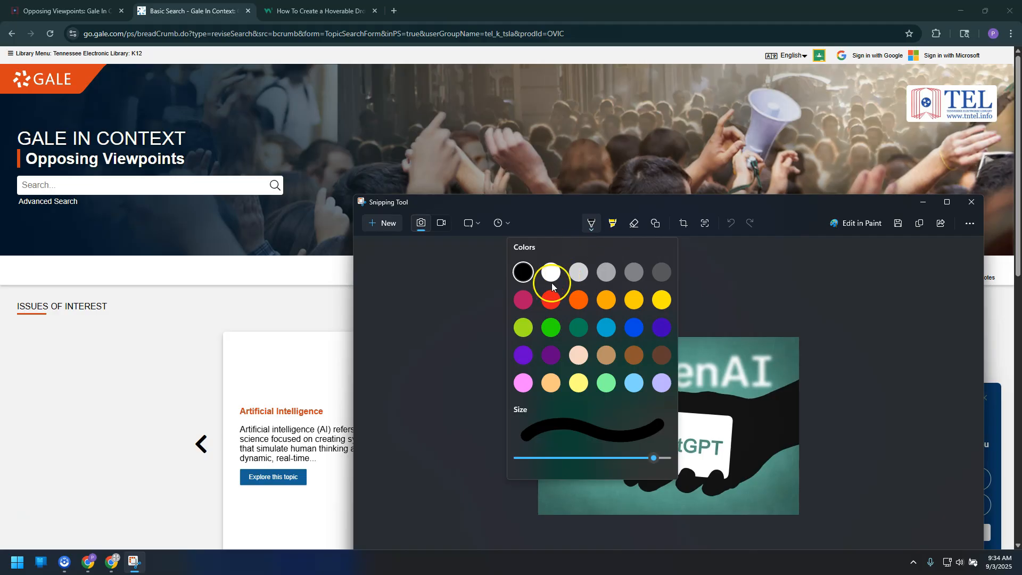
{"action": "left_click", "coordinate": [548, 300]}
{"action": "left_click", "coordinate": [589, 227]}
{"action": "mouse_move", "coordinate": [656, 461]}
{"action": "left_mouse_down"}
{"action": "mouse_move", "coordinate": [563, 459]}
{"action": "mouse_move", "coordinate": [629, 454]}
{"action": "left_mouse_up"}
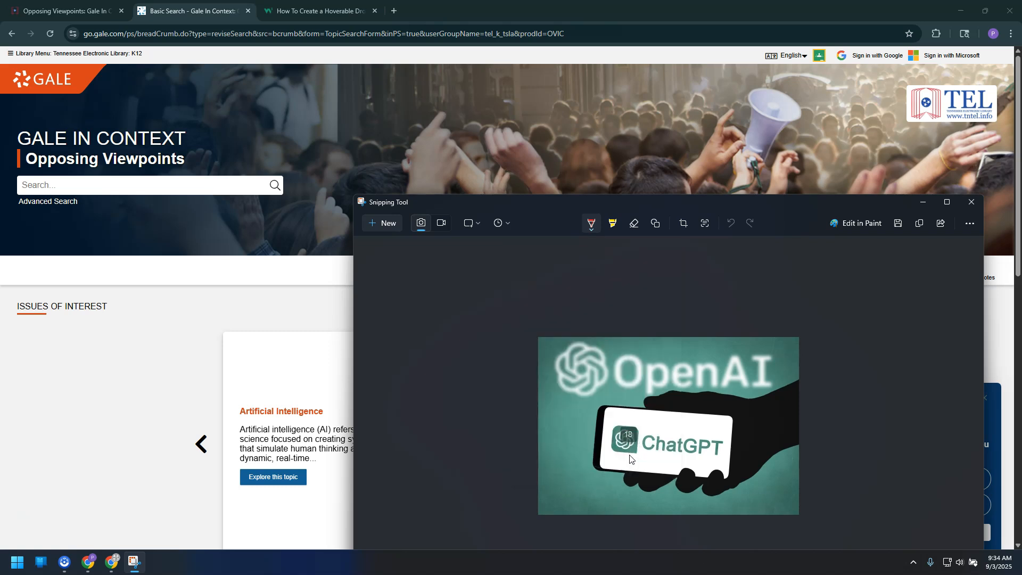
Circle the ChatGPT logo and draw an arrow towards it with the red pen, and undo both marks.
{"action": "left_click_drag", "start_coordinate": [606, 407], "coordinate": [592, 426]}
{"action": "mouse_move", "coordinate": [548, 378]}
{"action": "left_mouse_down"}
{"action": "mouse_move", "coordinate": [571, 411]}
{"action": "mouse_move", "coordinate": [586, 400]}
{"action": "left_mouse_up"}
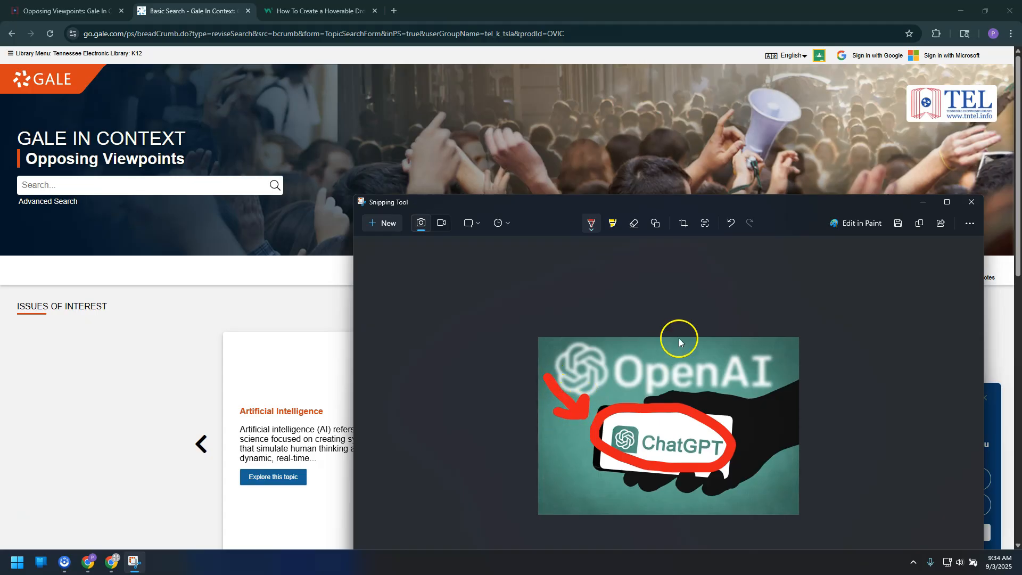
{"action": "left_click", "coordinate": [732, 228]}
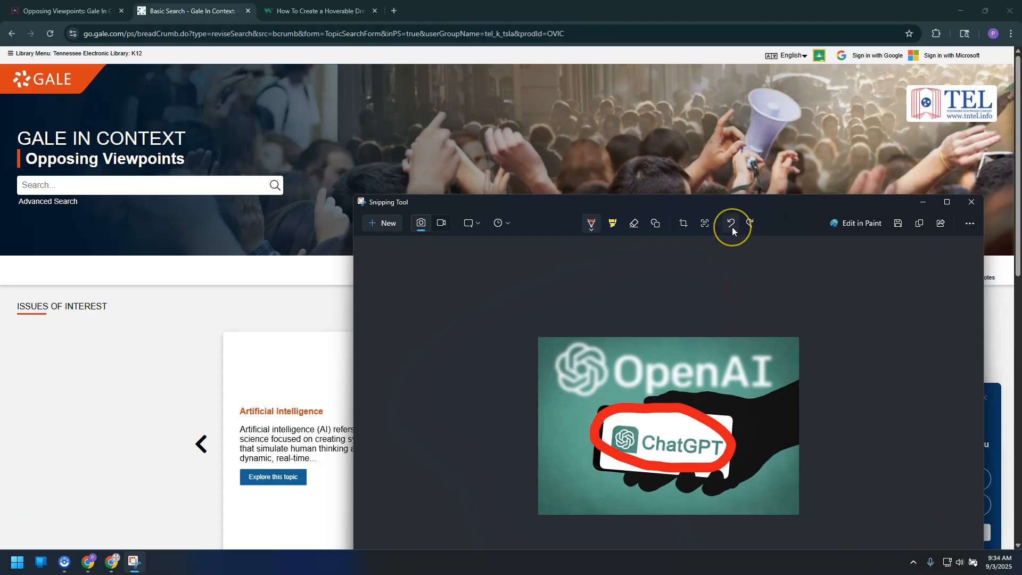
{"action": "left_click", "coordinate": [732, 227]}
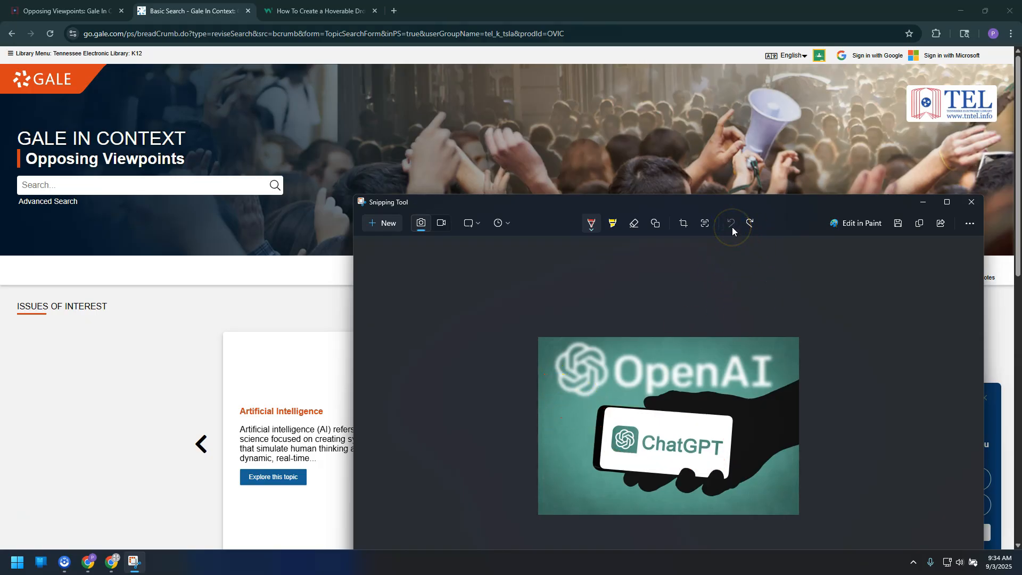
Choose the square shape and set its fill to white at full opacity.
{"action": "left_click", "coordinate": [655, 224]}
{"action": "left_click", "coordinate": [602, 258]}
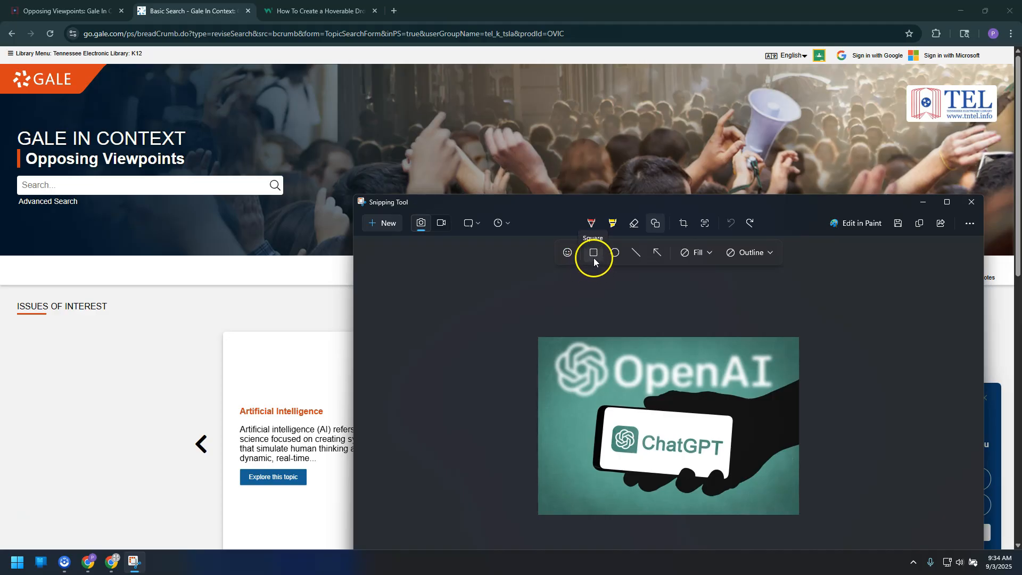
{"action": "left_click", "coordinate": [698, 253]}
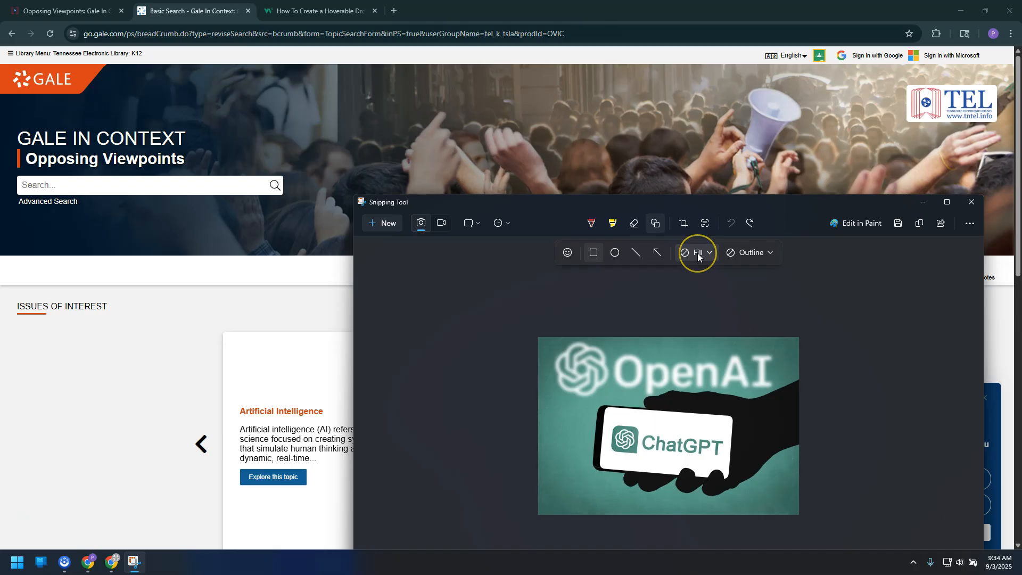
{"action": "left_click", "coordinate": [683, 297]}
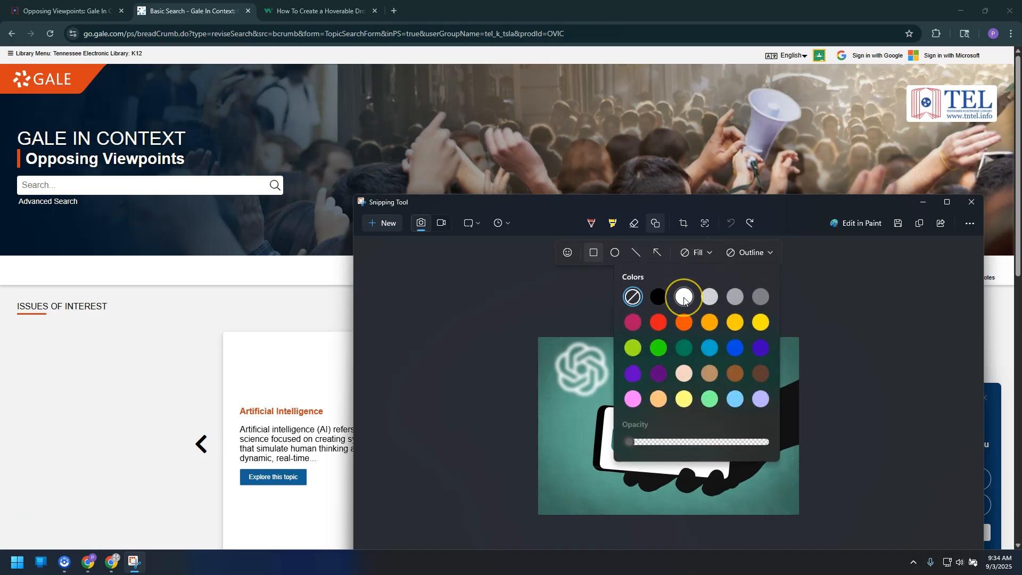
{"action": "left_click", "coordinate": [706, 253]}
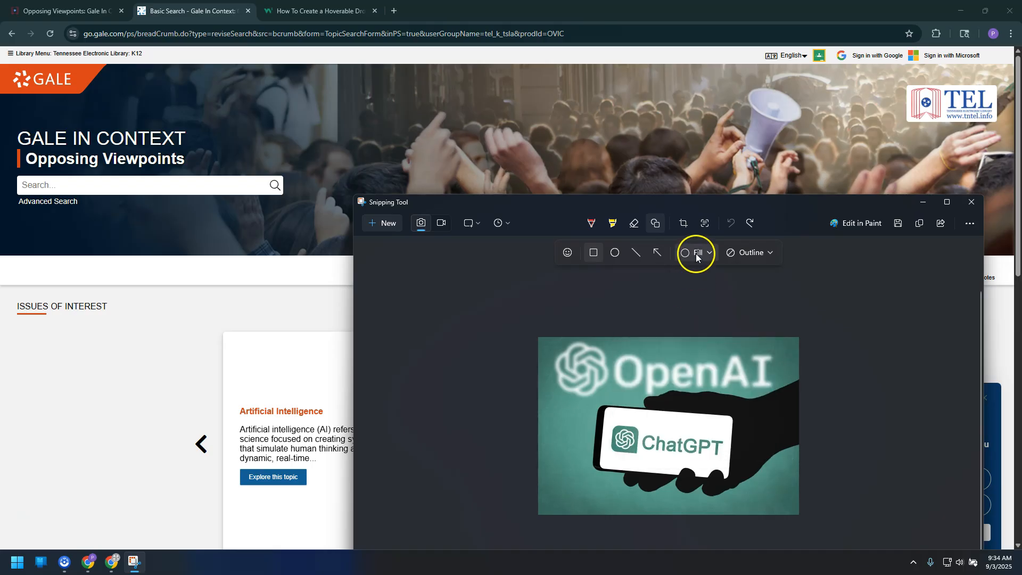
{"action": "left_click_drag", "start_coordinate": [630, 443], "coordinate": [768, 454]}
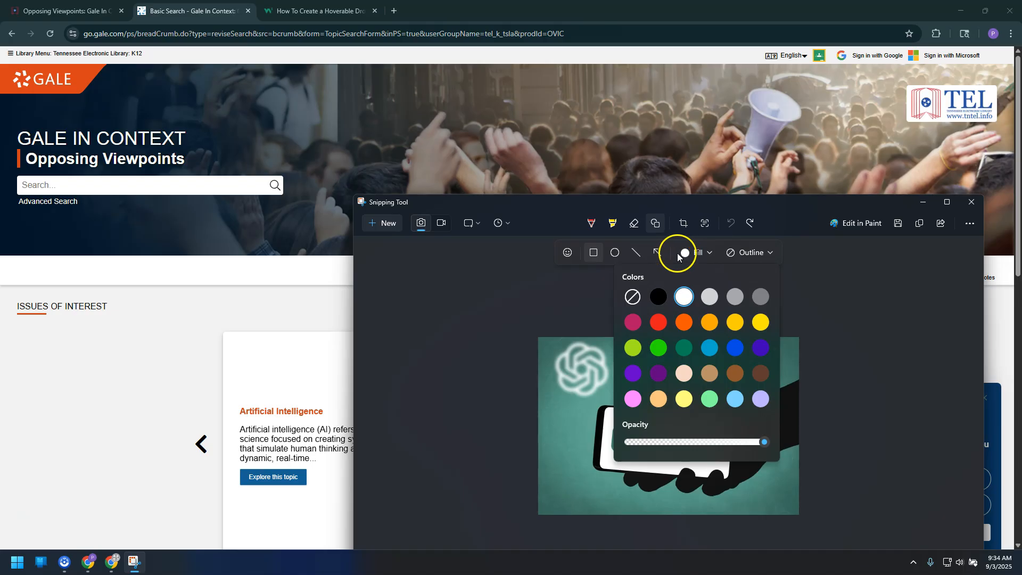
Draw a rectangle covering the ChatGPT logo on the phone screen and extend its left edge slightly outward.
{"action": "left_click", "coordinate": [594, 254]}
{"action": "left_click_drag", "start_coordinate": [613, 420], "coordinate": [724, 460]}
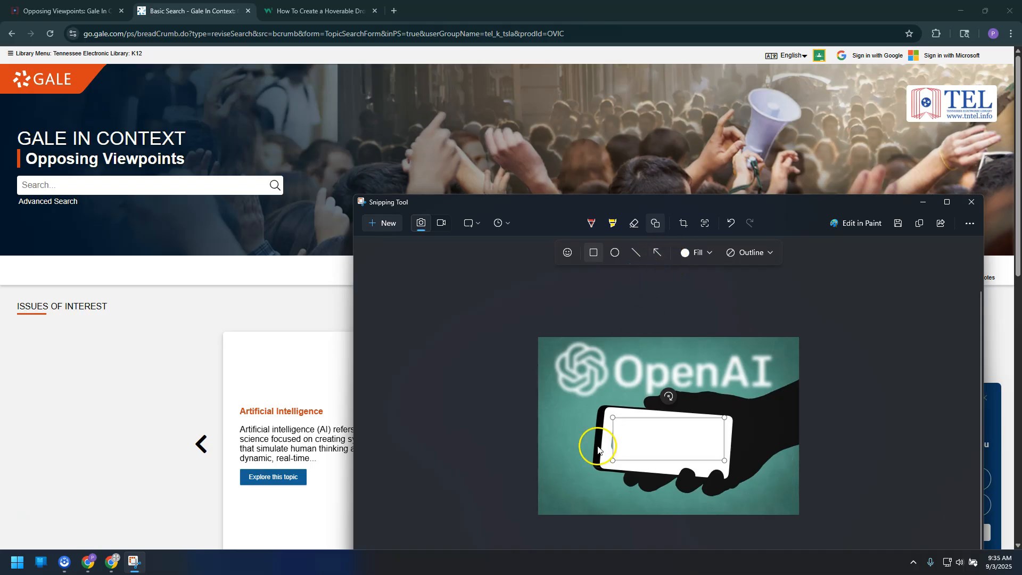
{"action": "left_click_drag", "start_coordinate": [613, 417], "coordinate": [605, 417]}
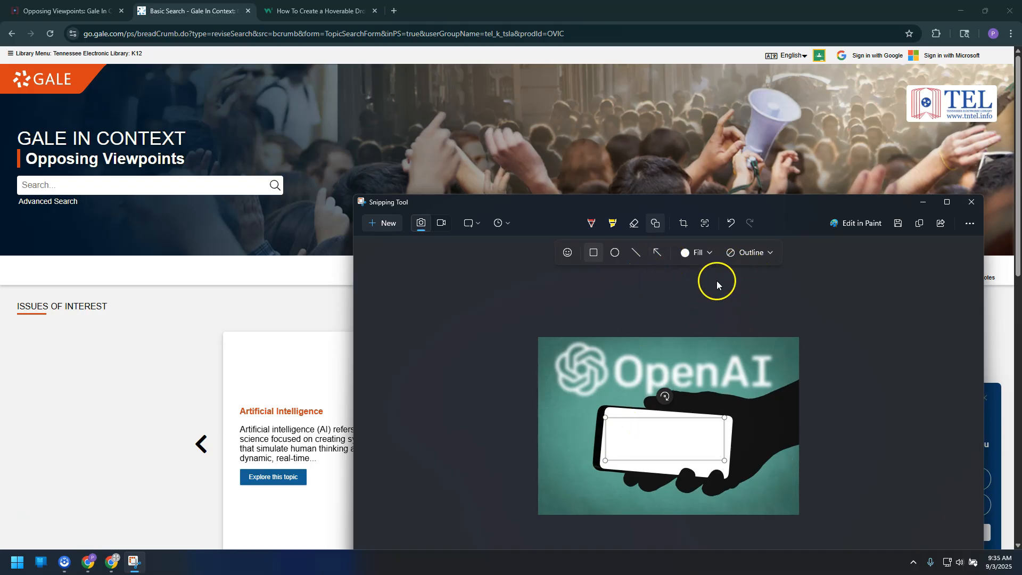
Give the rectangle a red outline at full opacity and remove its fill.
{"action": "left_click", "coordinate": [756, 257]}
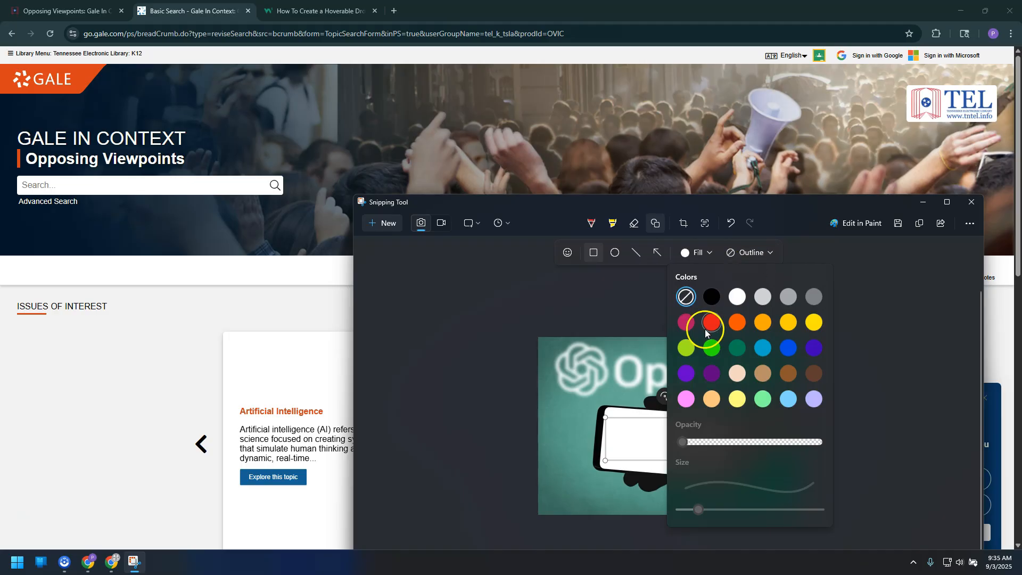
{"action": "left_click", "coordinate": [711, 326]}
{"action": "left_click", "coordinate": [734, 253]}
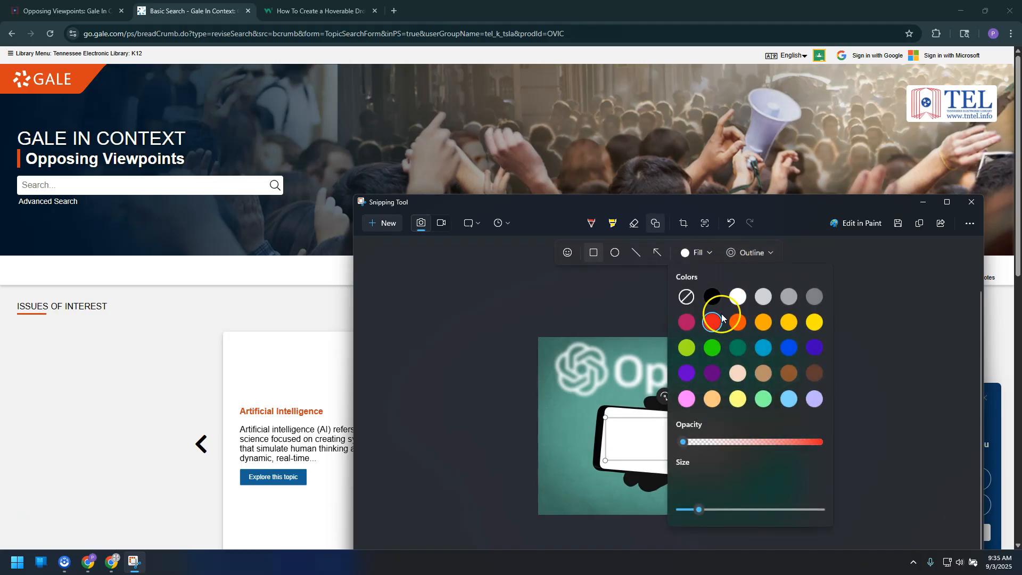
{"action": "left_click_drag", "start_coordinate": [683, 441], "coordinate": [683, 441]}
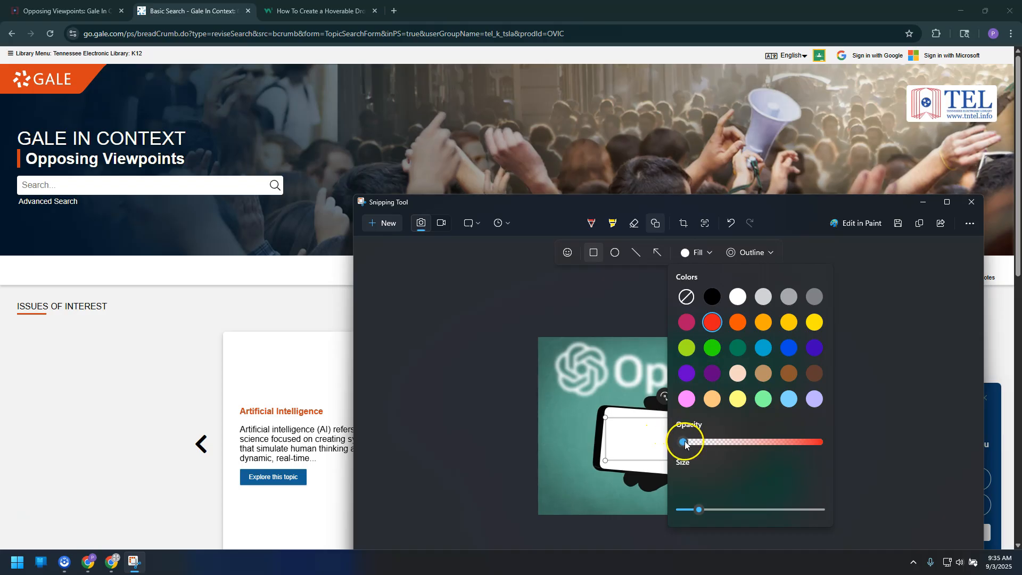
{"action": "left_click_drag", "start_coordinate": [685, 443], "coordinate": [828, 430]}
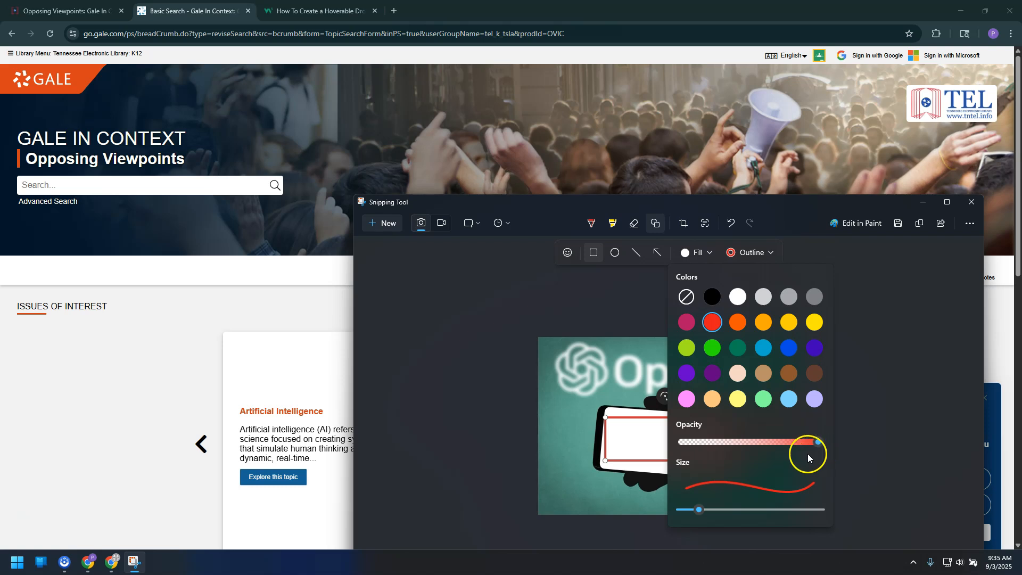
{"action": "left_click", "coordinate": [697, 259]}
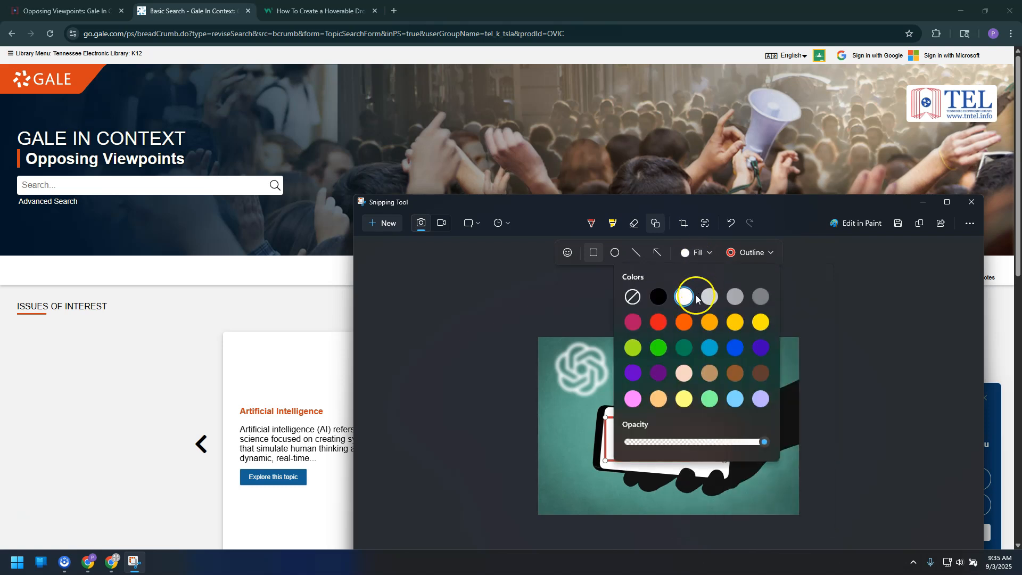
{"action": "left_click", "coordinate": [633, 297]}
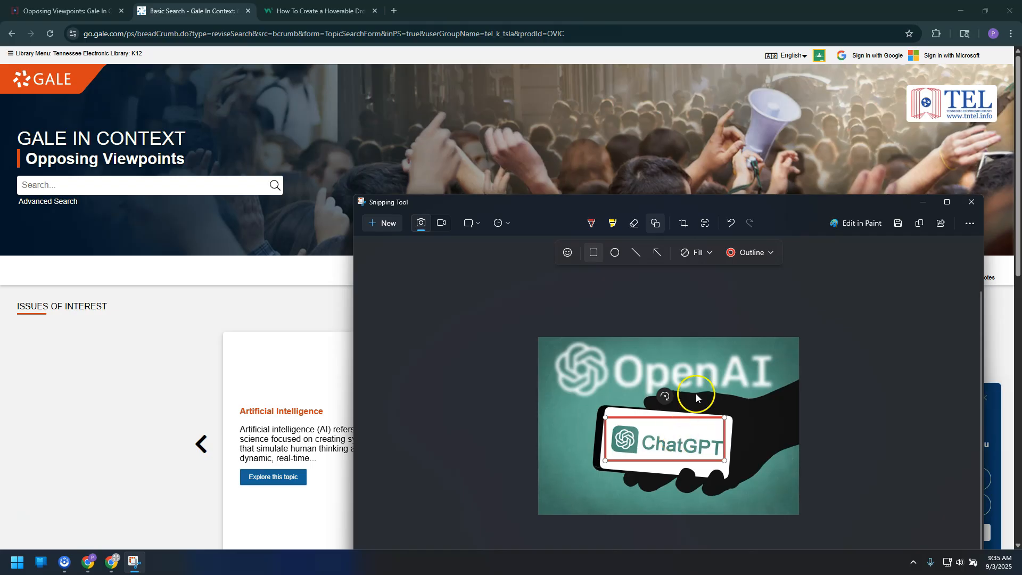
Draw a red arrow from the OpenAI logo to the rectangle's upper-left corner.
{"action": "left_click", "coordinate": [657, 252]}
{"action": "left_click_drag", "start_coordinate": [557, 369], "coordinate": [605, 414]}
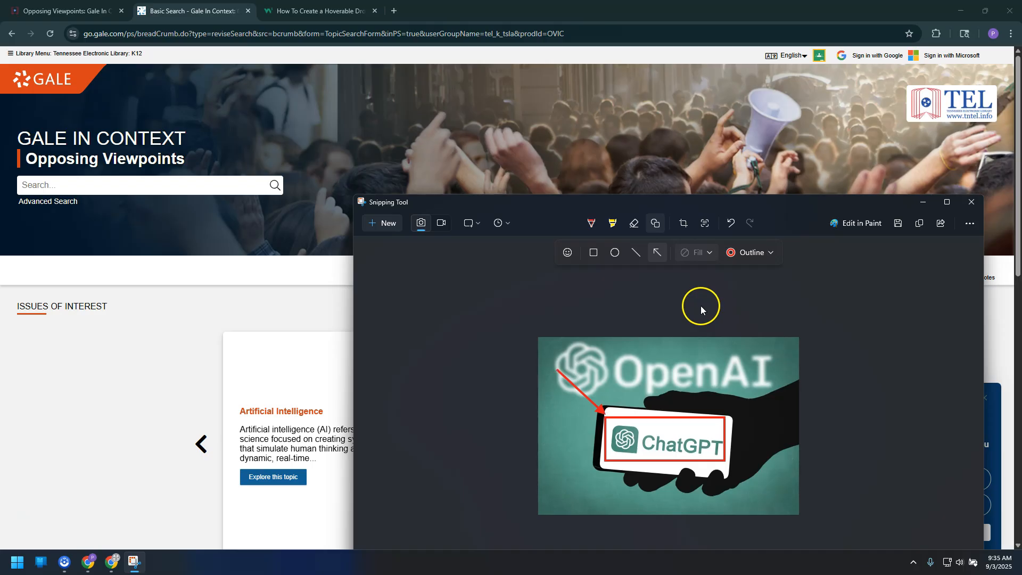
Try to crop a narrow strip off the left and bottom edges of the snip.
{"action": "left_click", "coordinate": [686, 225]}
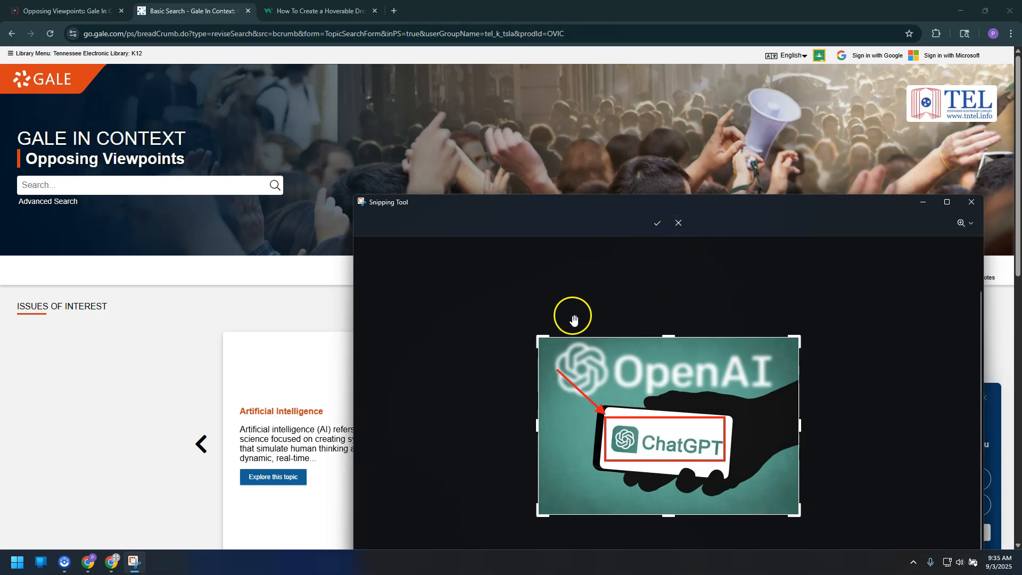
{"action": "left_click_drag", "start_coordinate": [537, 514], "coordinate": [545, 495]}
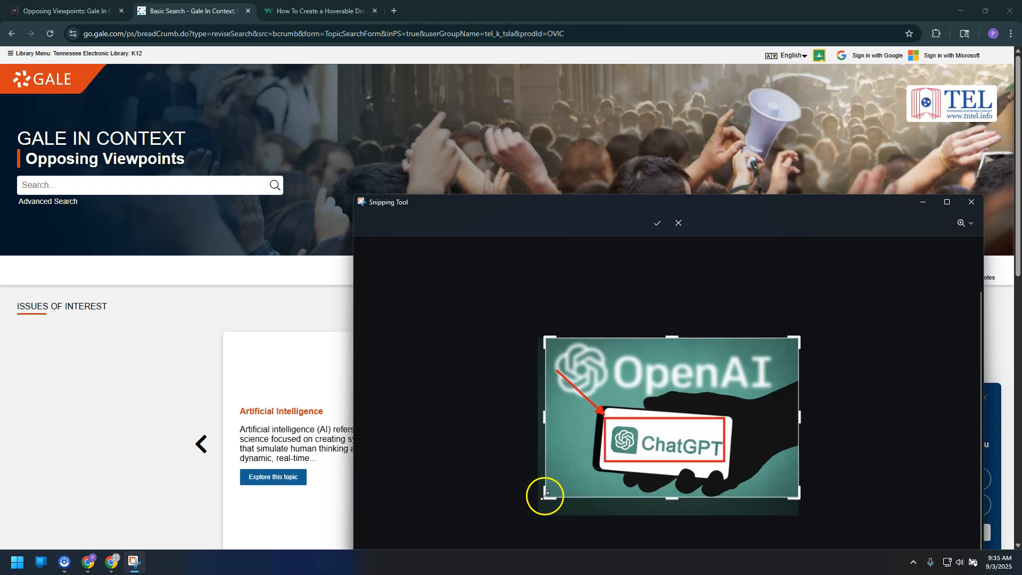
{"action": "left_click", "coordinate": [657, 224]}
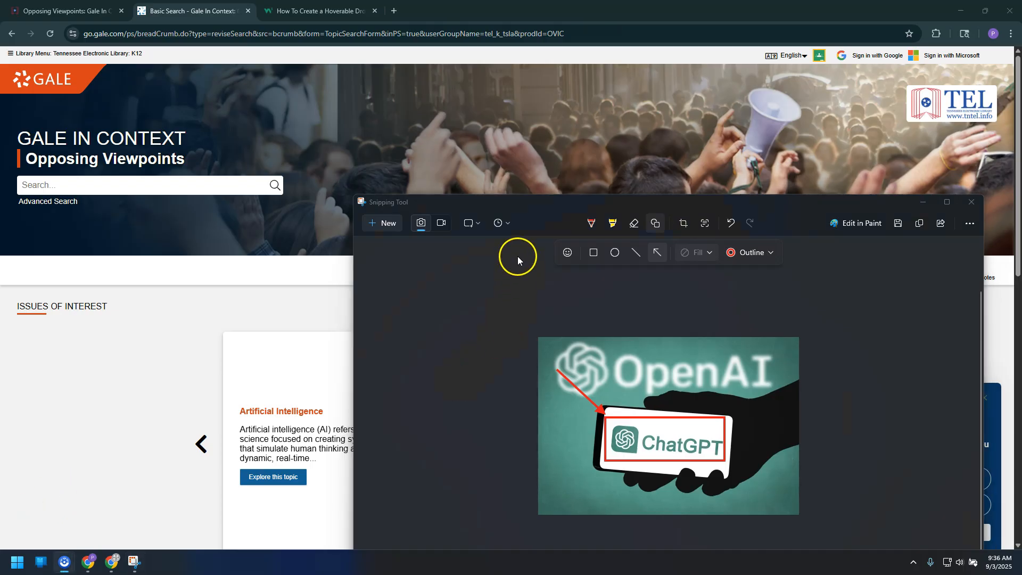
Review the snip delay options and bring up the w3schools hoverable dropdown page behind Snipping Tool.
{"action": "left_click", "coordinate": [506, 224]}
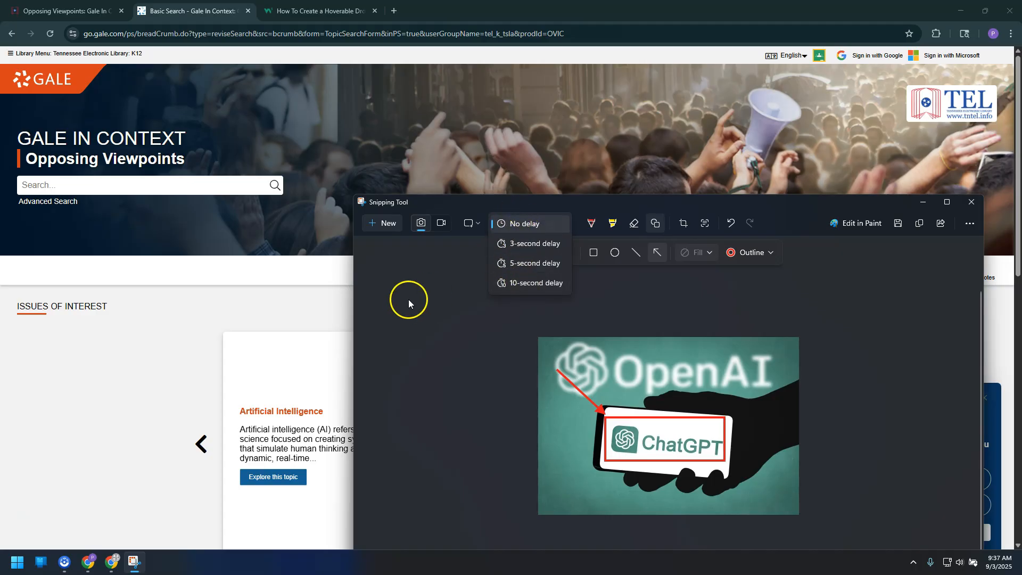
{"action": "left_click", "coordinate": [429, 279]}
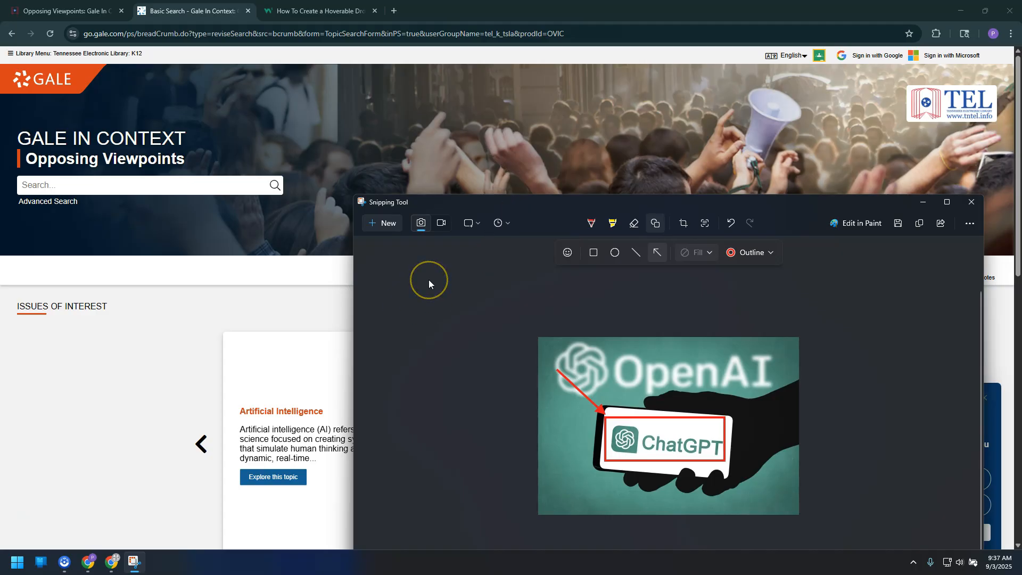
{"action": "left_click", "coordinate": [310, 14]}
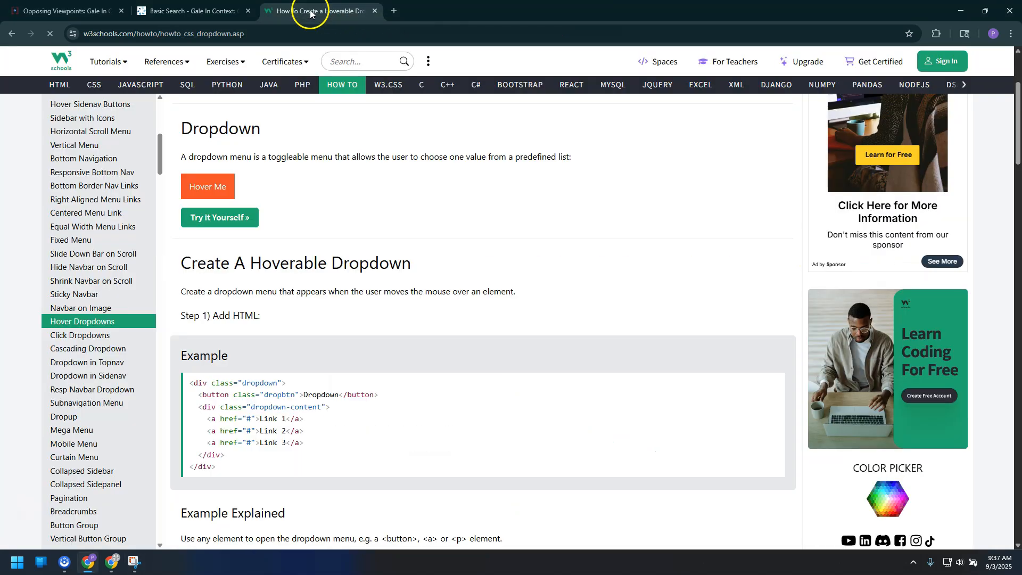
{"action": "left_click", "coordinate": [135, 569]}
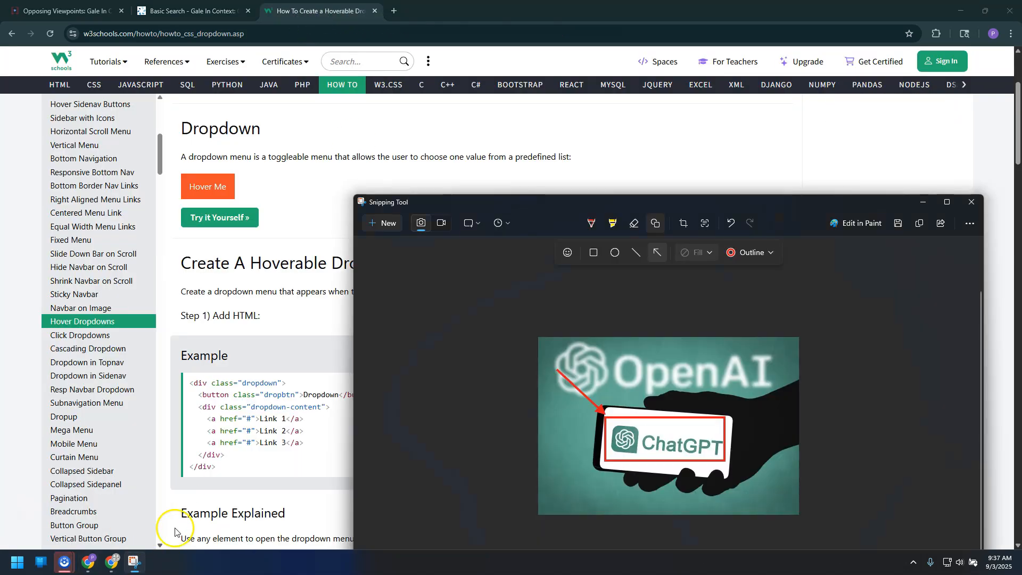
Using a 3-second delay, snip the page's Dropdown section with the Hover Me links expanded.
{"action": "left_click", "coordinate": [389, 224]}
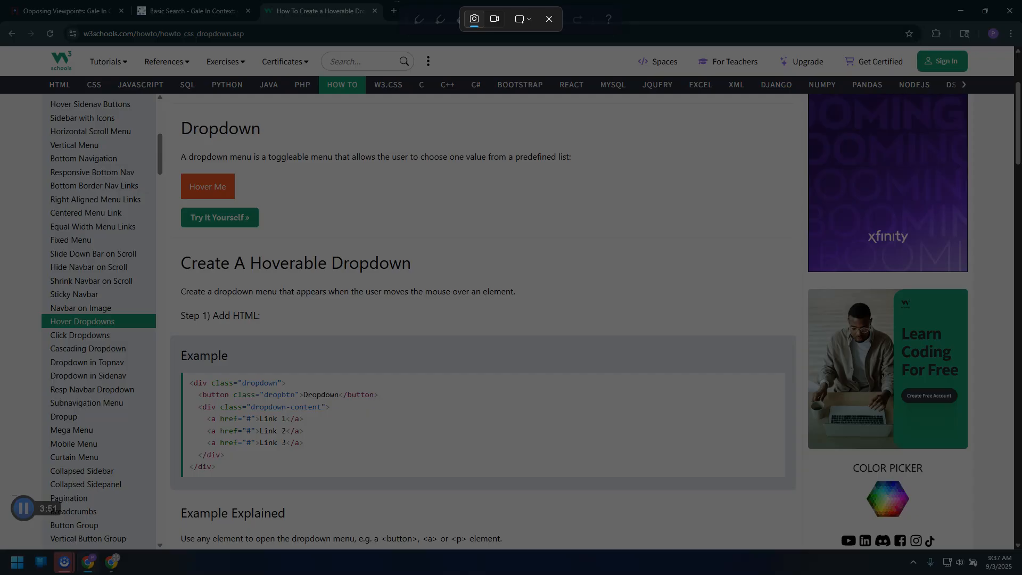
{"action": "key", "text": "Escape"}
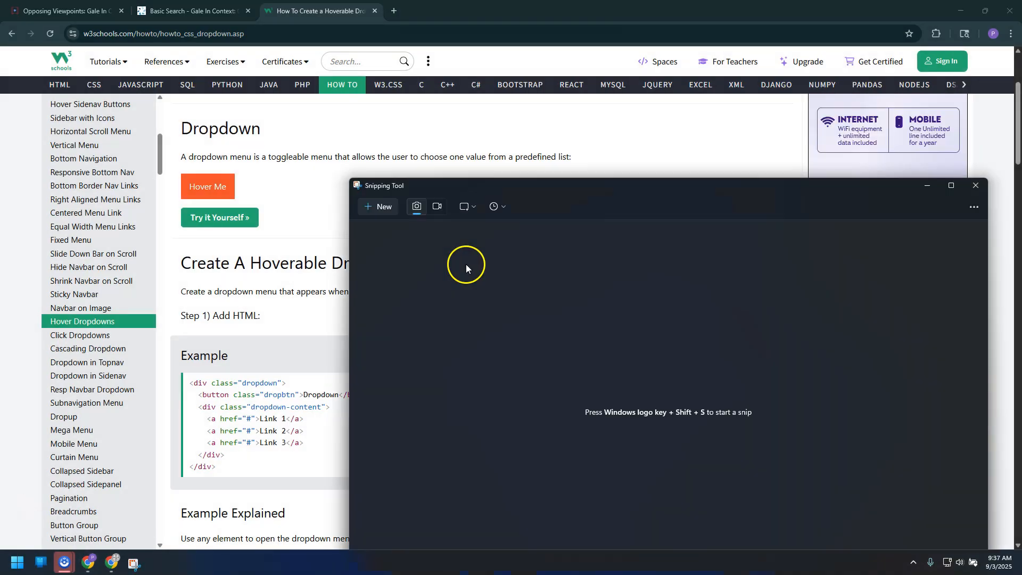
{"action": "left_click", "coordinate": [498, 207]}
{"action": "left_click", "coordinate": [515, 227]}
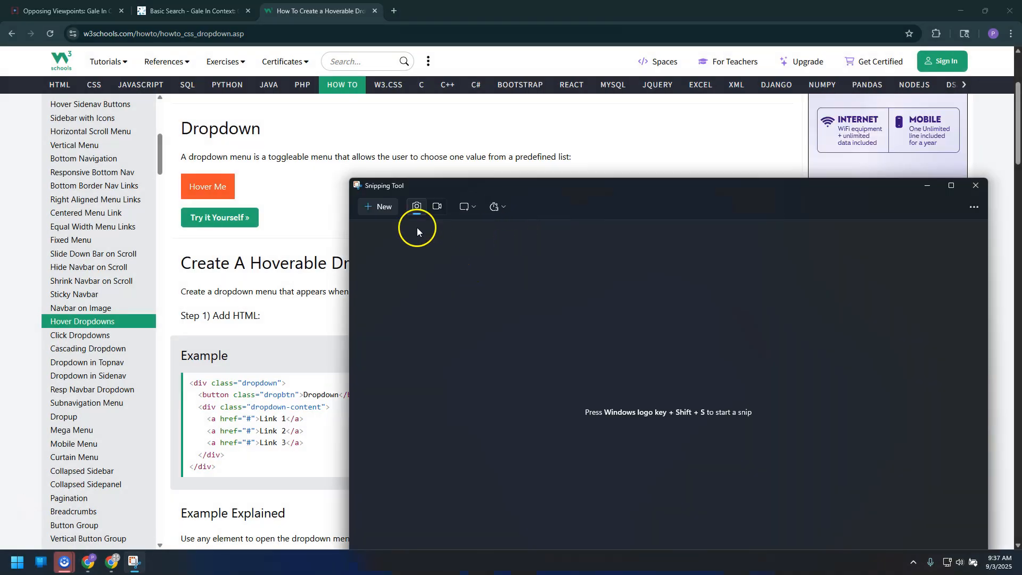
{"action": "left_click", "coordinate": [380, 209]}
{"action": "mouse_move", "coordinate": [205, 189]}
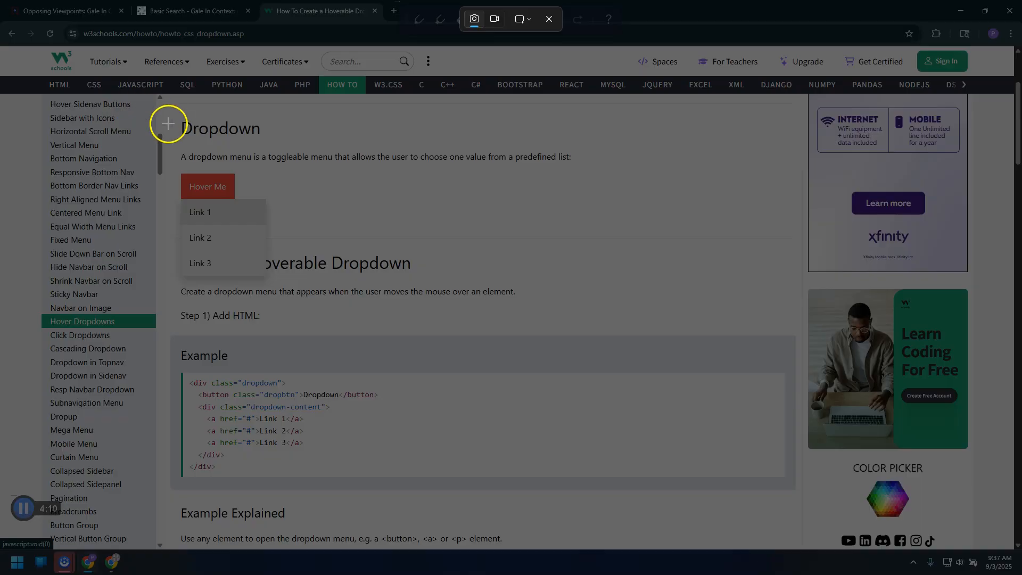
{"action": "left_click_drag", "start_coordinate": [171, 112], "coordinate": [404, 296]}
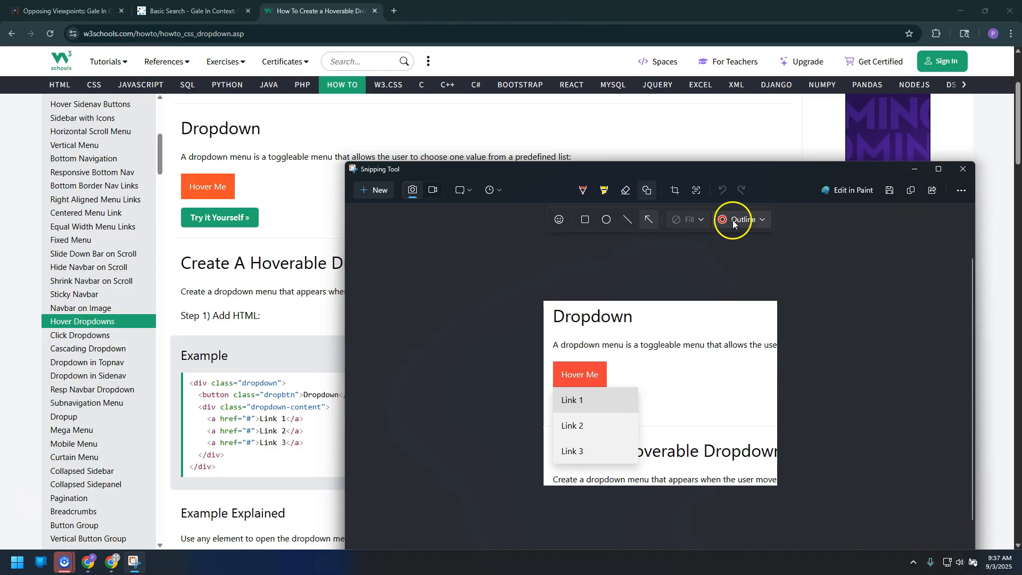
Detect the text in the dropdown snip and check which kinds of data Quick redact covers.
{"action": "left_click", "coordinate": [697, 192]}
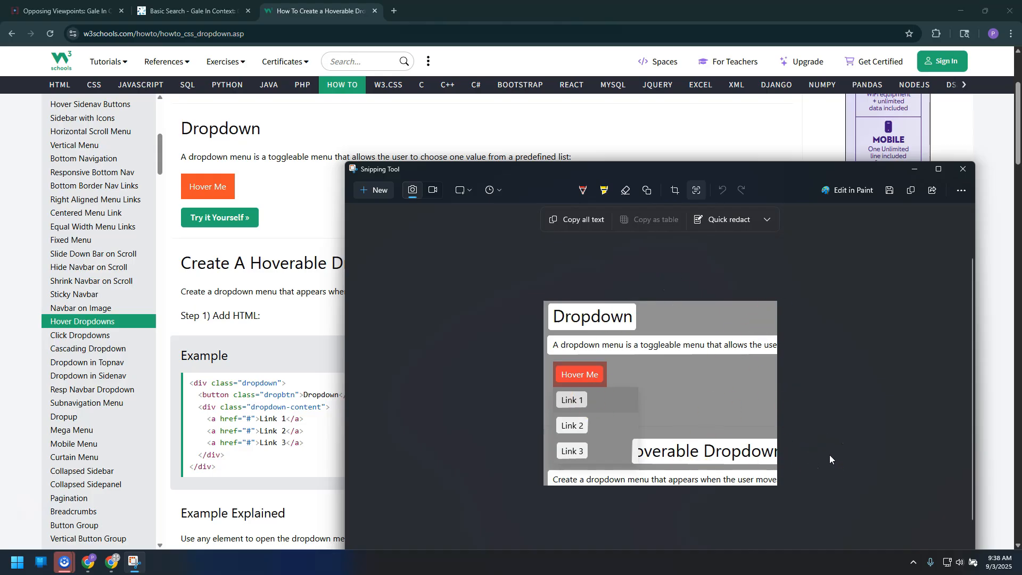
{"action": "left_click", "coordinate": [767, 220]}
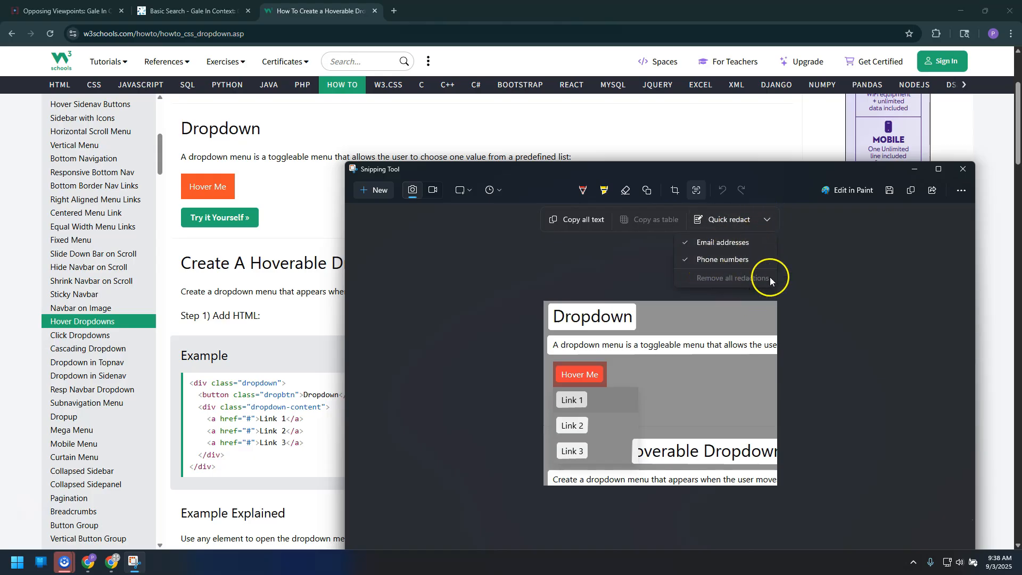
{"action": "left_click", "coordinate": [806, 258]}
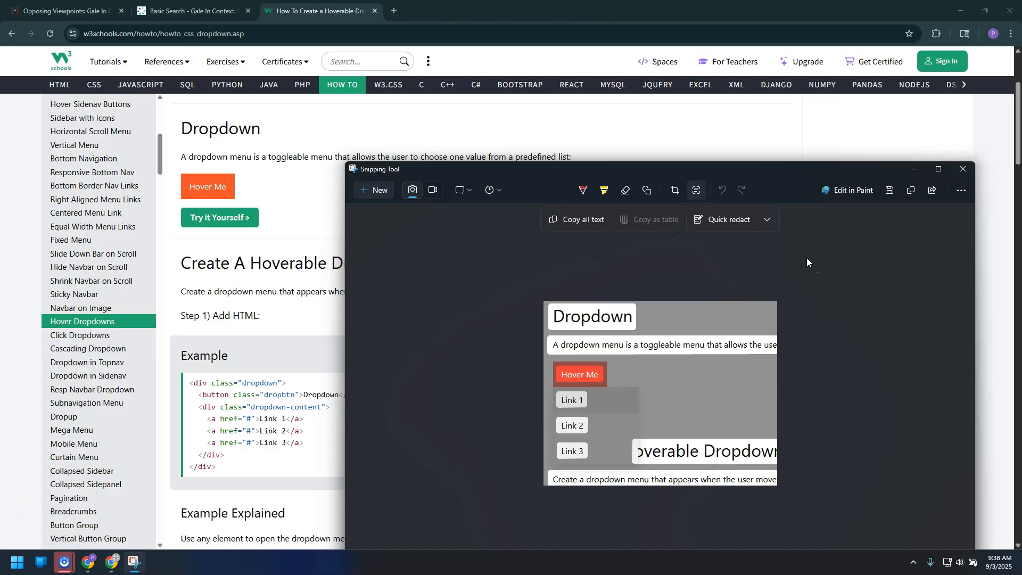